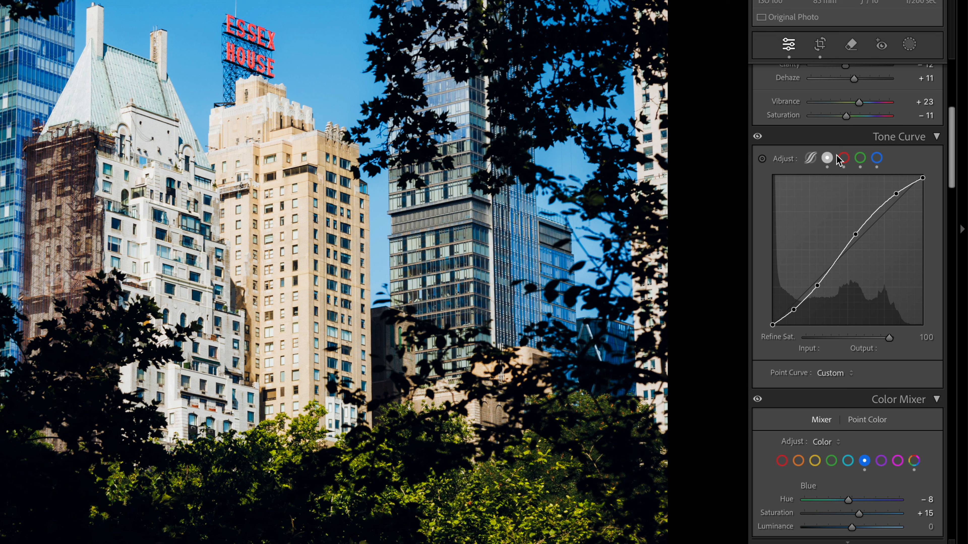
Step: Add a luminance range mask that covers the photo's full tonal range from 0 to 100
click(911, 45)
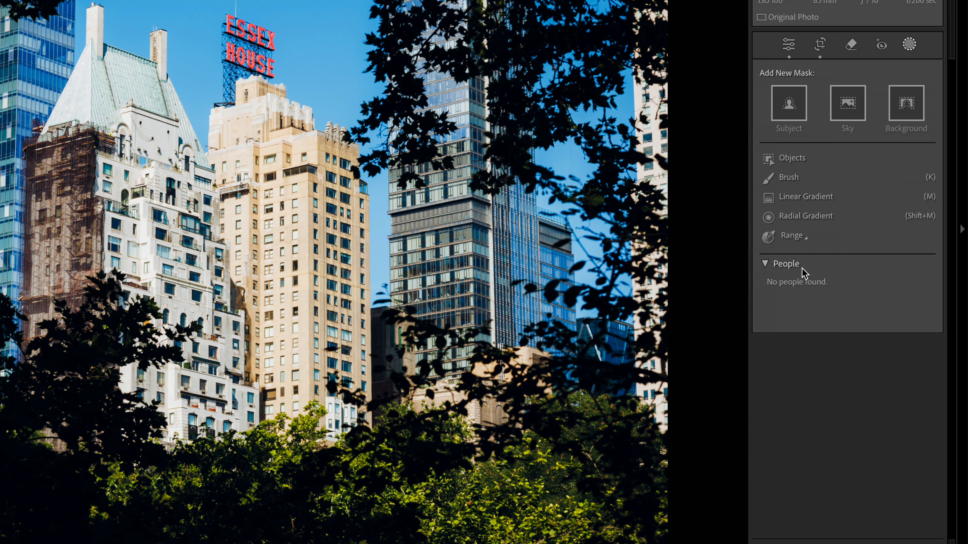
click(800, 243)
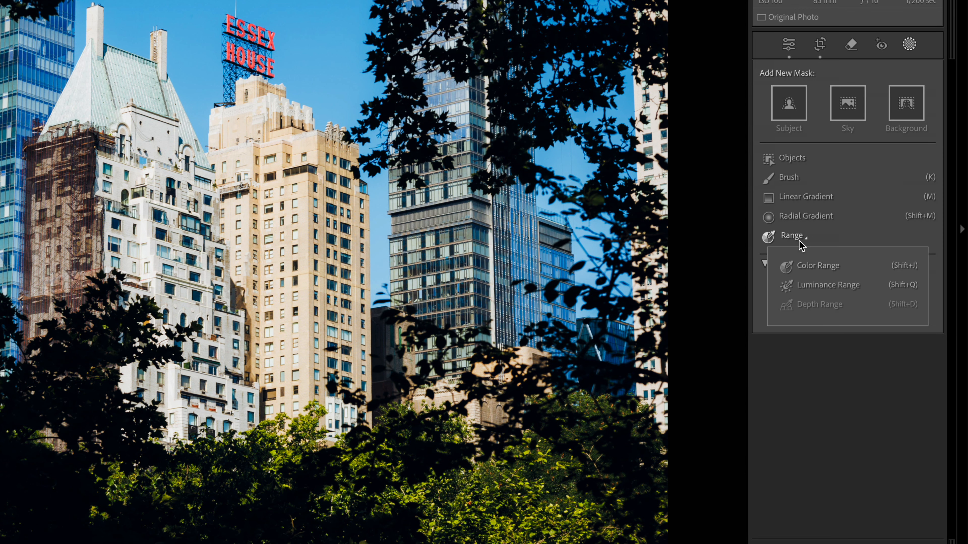
click(833, 287)
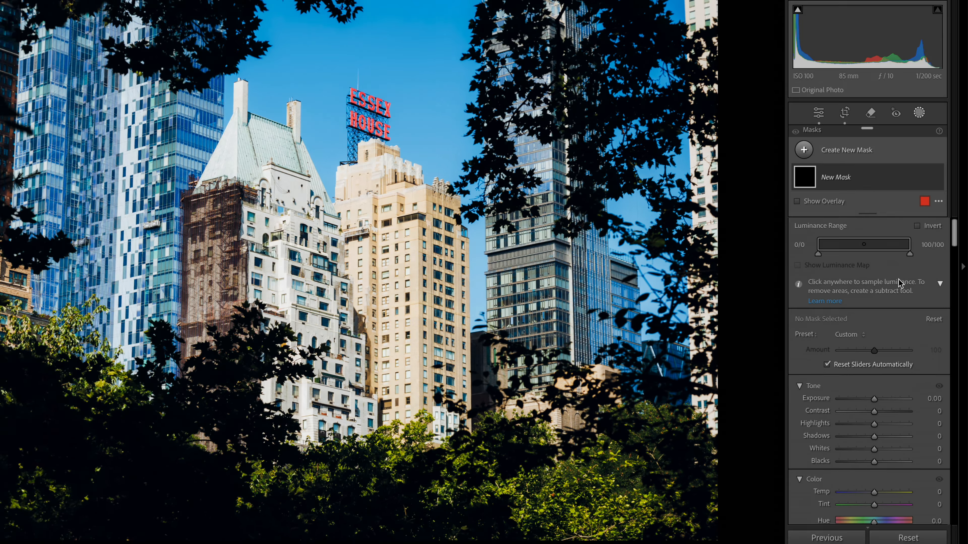
click(909, 254)
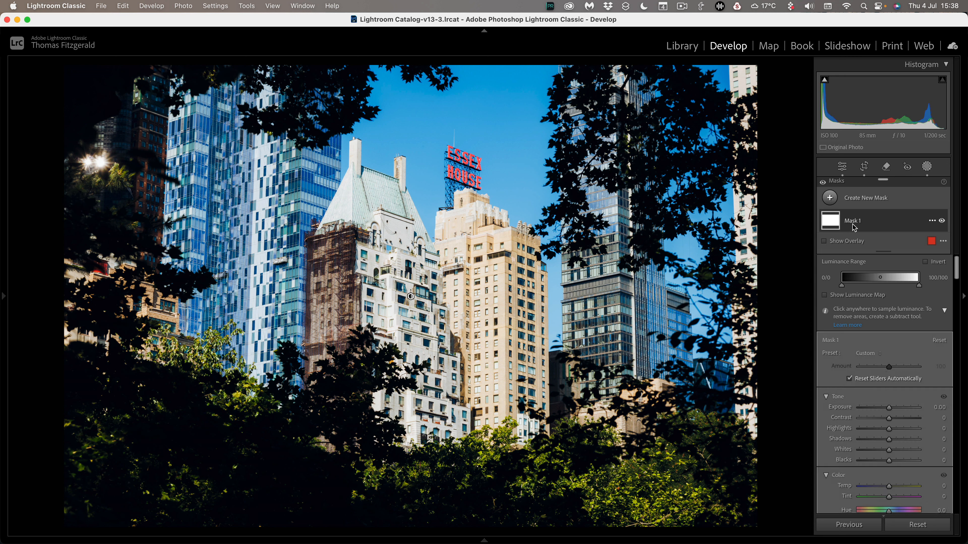
Step: Look over the adjustments available for Mask 1, from Tone down to Curve
scroll(860, 372, down, 4)
scroll(860, 373, up, 4)
mouse_move(885, 405)
mouse_down()
mouse_move(876, 405)
mouse_move(892, 406)
mouse_up()
scroll(877, 398, down, 10)
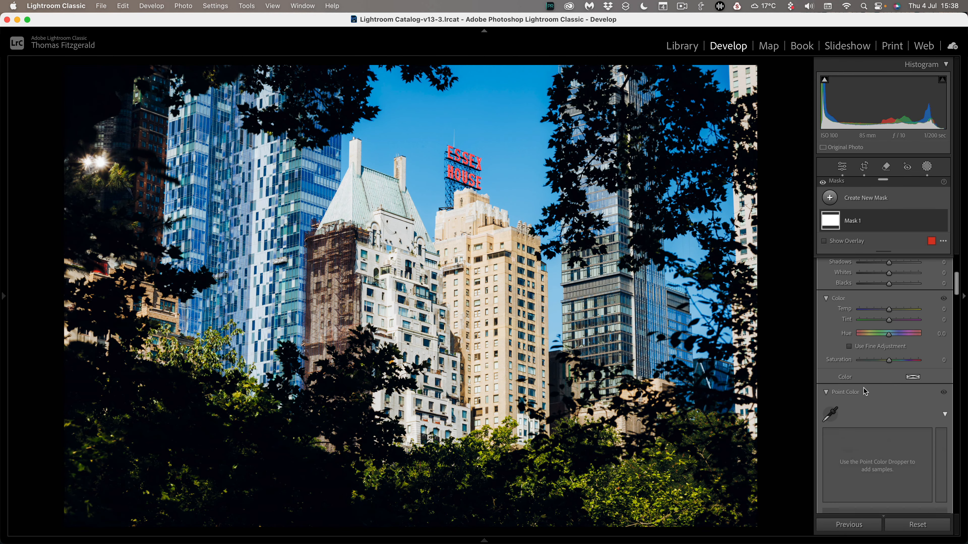
scroll(864, 391, down, 5)
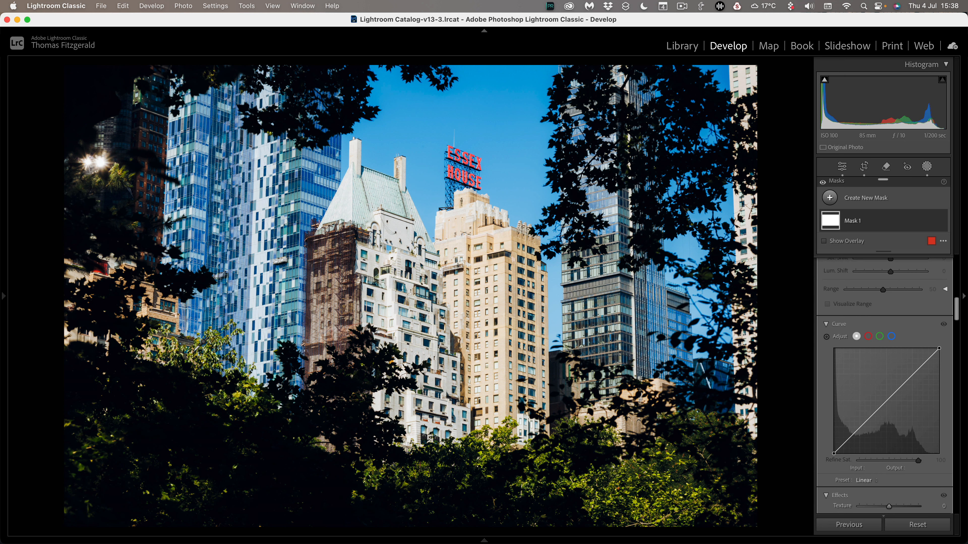
Step: Try the FilmLux-Neg-04 preset on the photo and undo it
mouse_move(5, 315)
scroll(63, 381, down, 20)
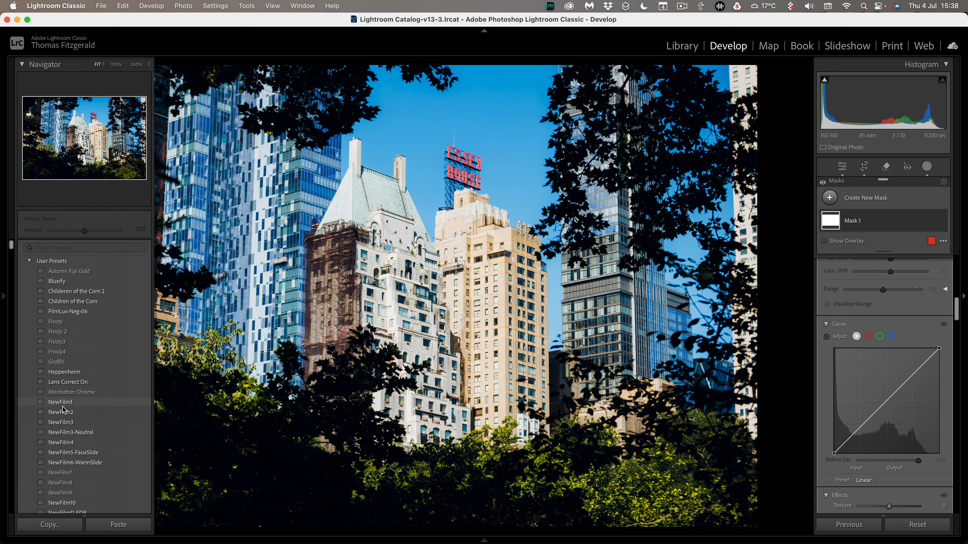
scroll(63, 408, down, 7)
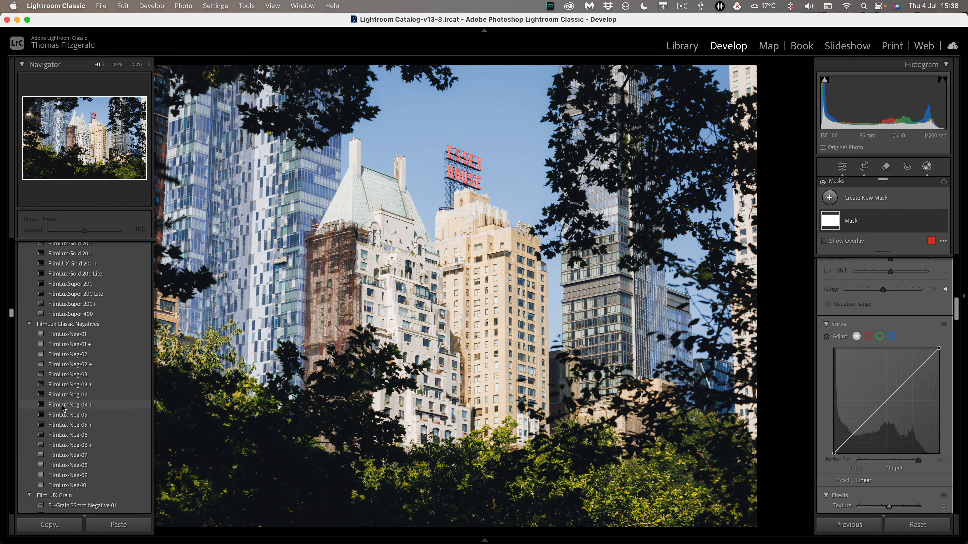
click(77, 394)
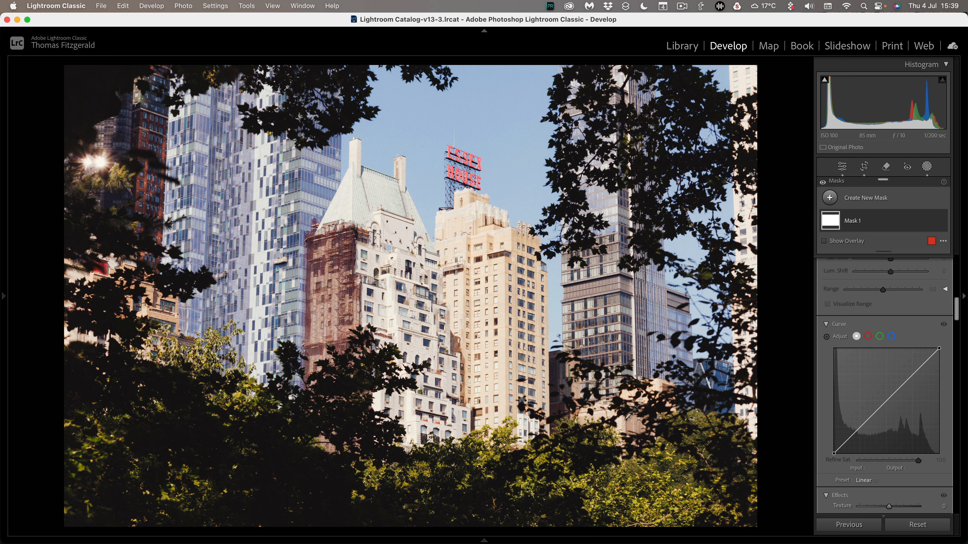
key(super+z)
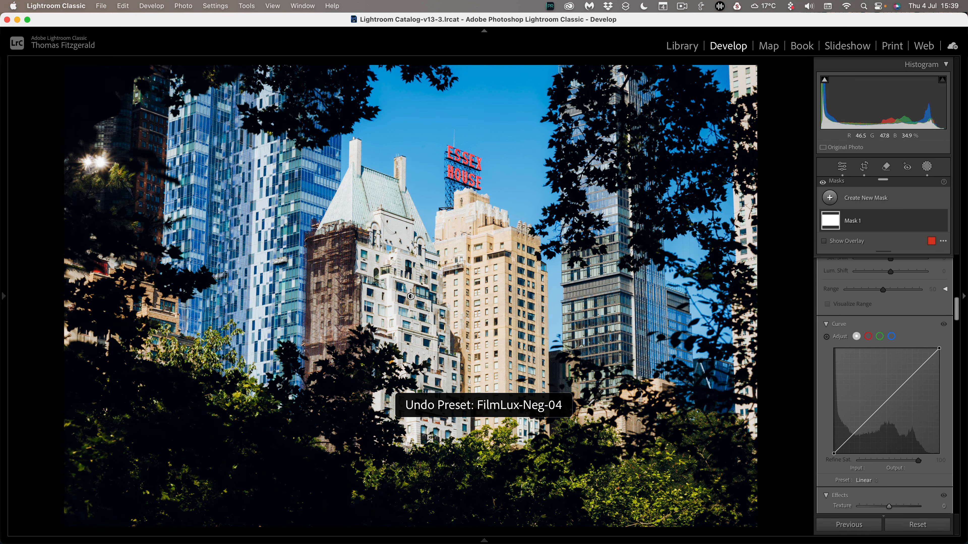
Step: Copy the channel settings of the main RGB curve from the photo's global tone curve
click(844, 169)
scroll(883, 267, up, 10)
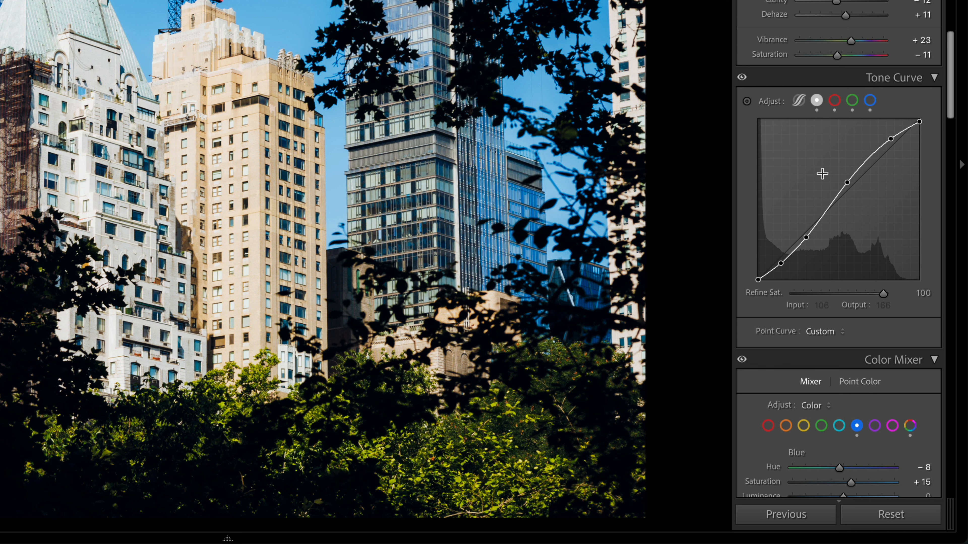
right_click(805, 167)
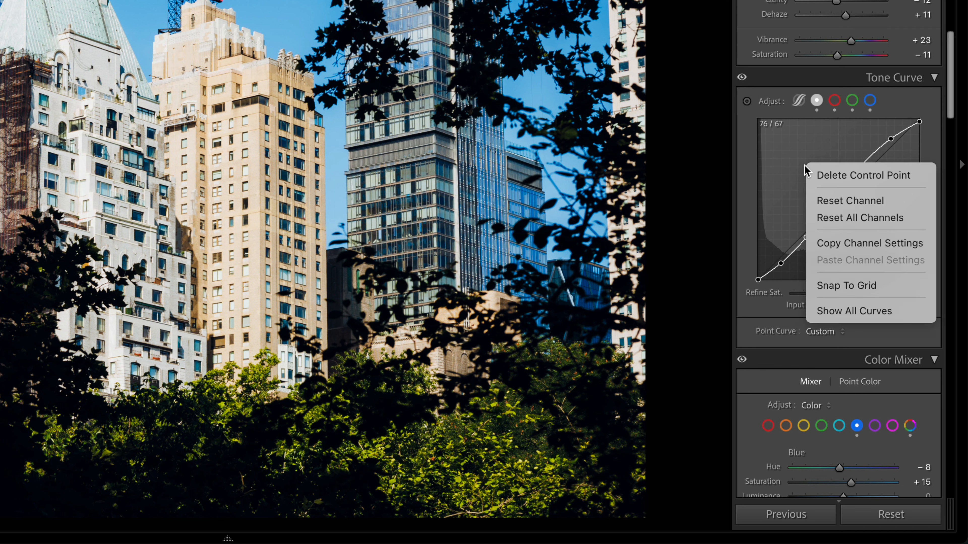
click(862, 246)
Step: Paste the copied RGB channel settings into the curve of Mask 1
key(shift+w)
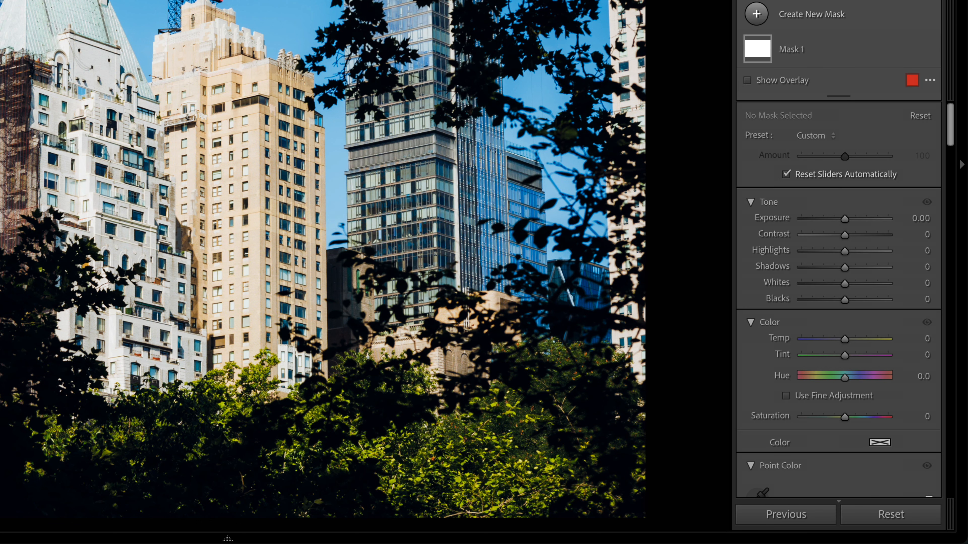
click(818, 51)
scroll(793, 361, down, 15)
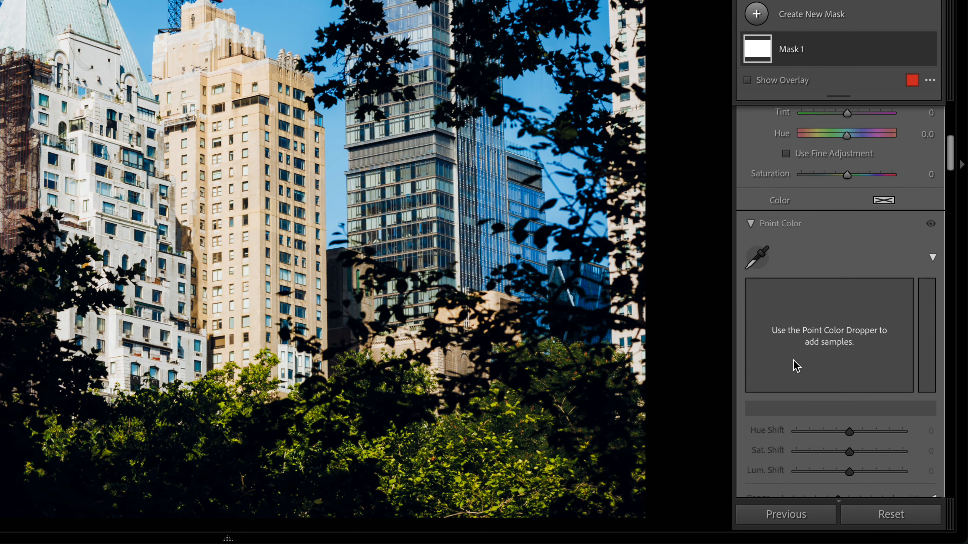
right_click(833, 216)
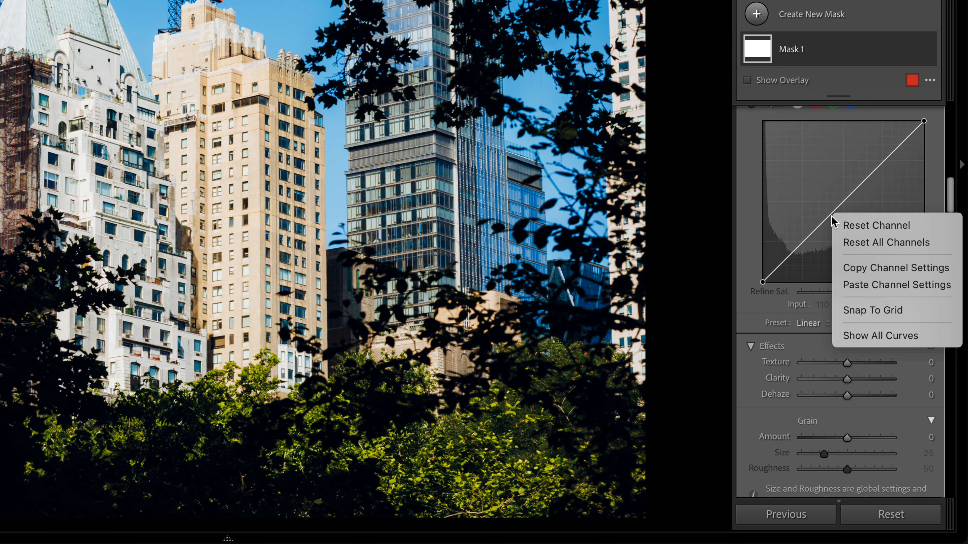
click(876, 289)
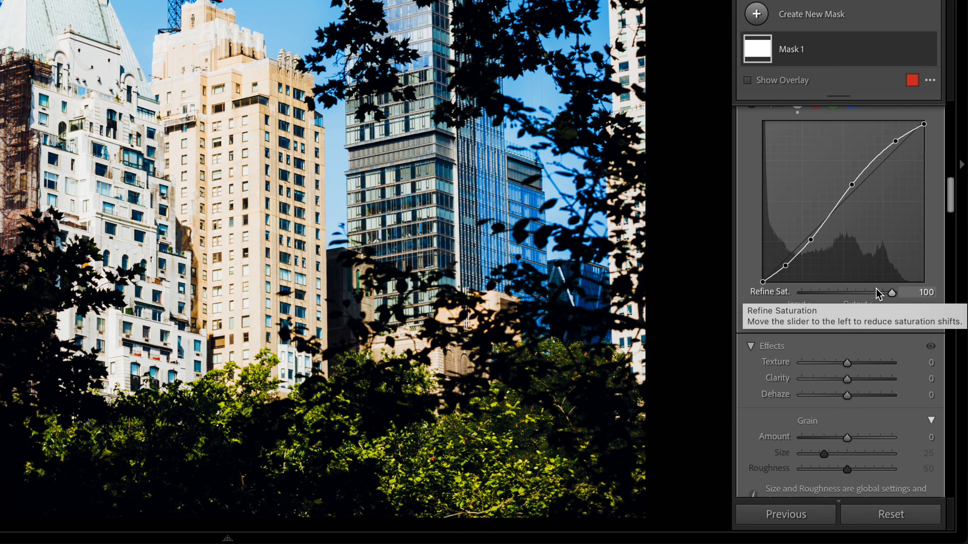
Step: Copy the red channel settings from the photo's global tone curve
scroll(849, 248, up, 4)
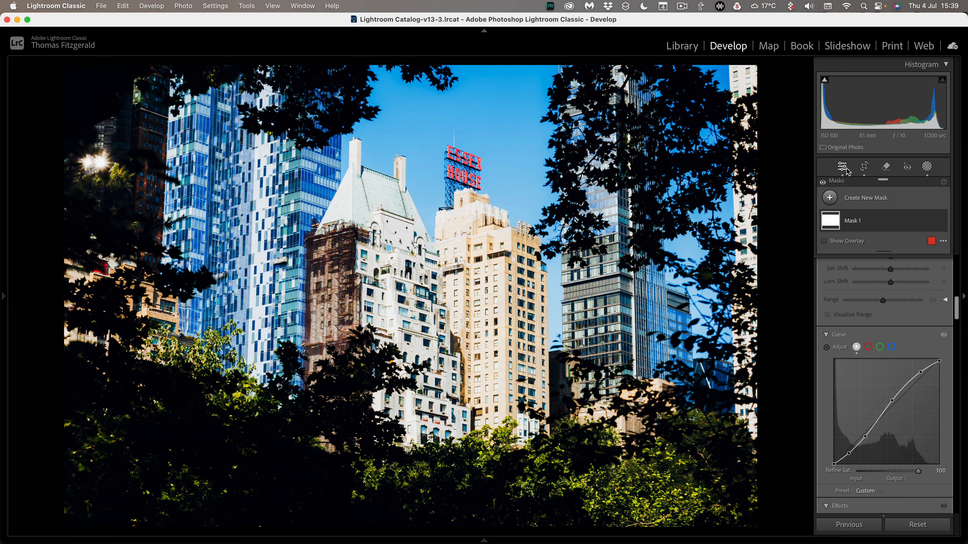
click(788, 6)
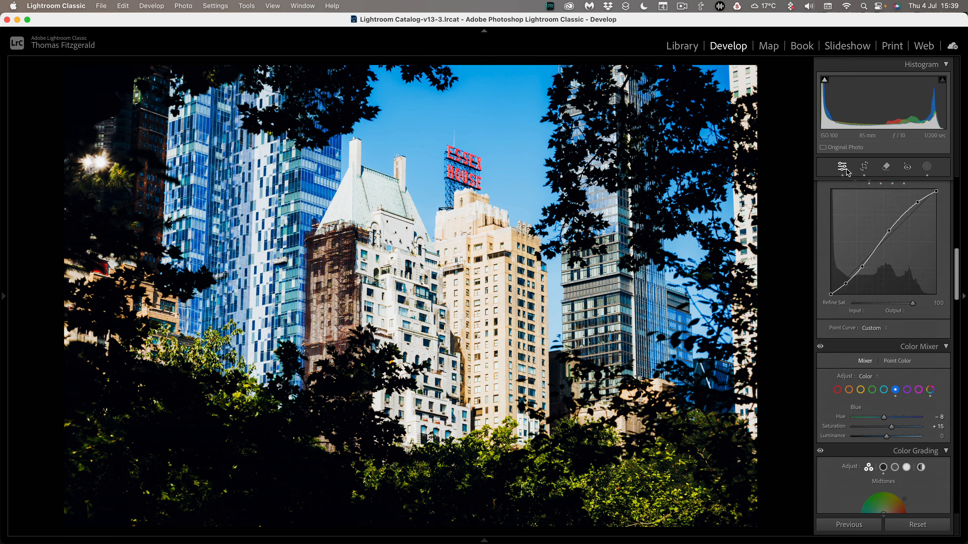
scroll(825, 259, down, 5)
scroll(867, 344, up, 5)
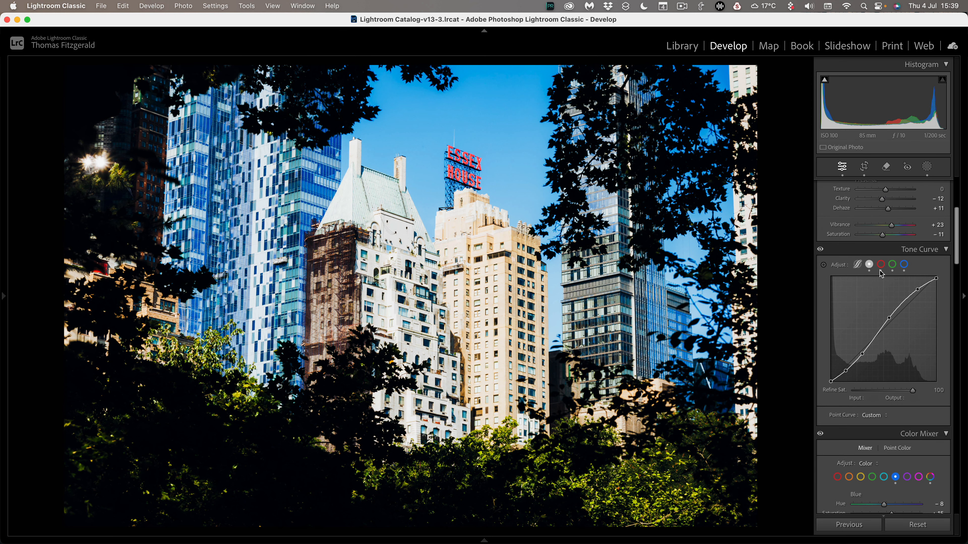
click(880, 265)
right_click(871, 308)
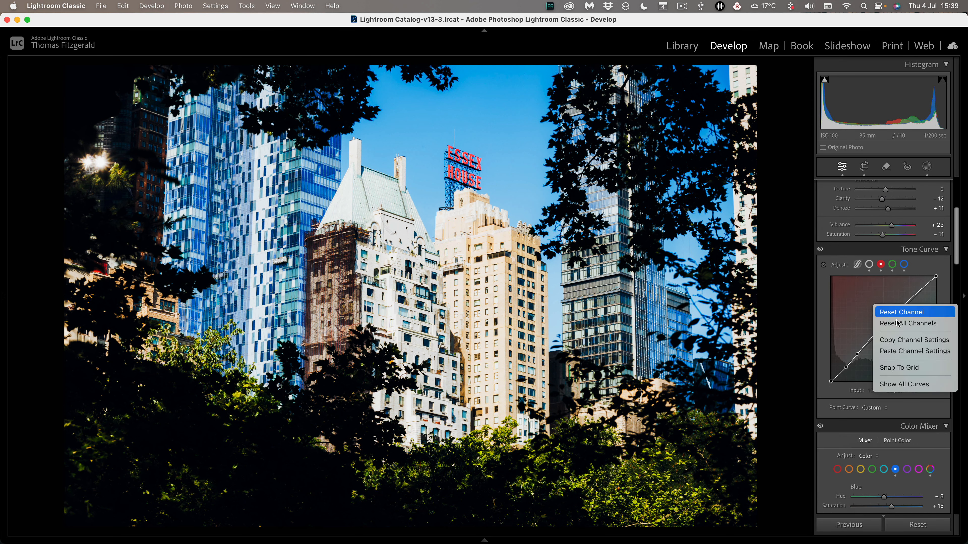
click(908, 340)
Step: Paste the copied red channel settings into the red curve of Mask 1
click(927, 166)
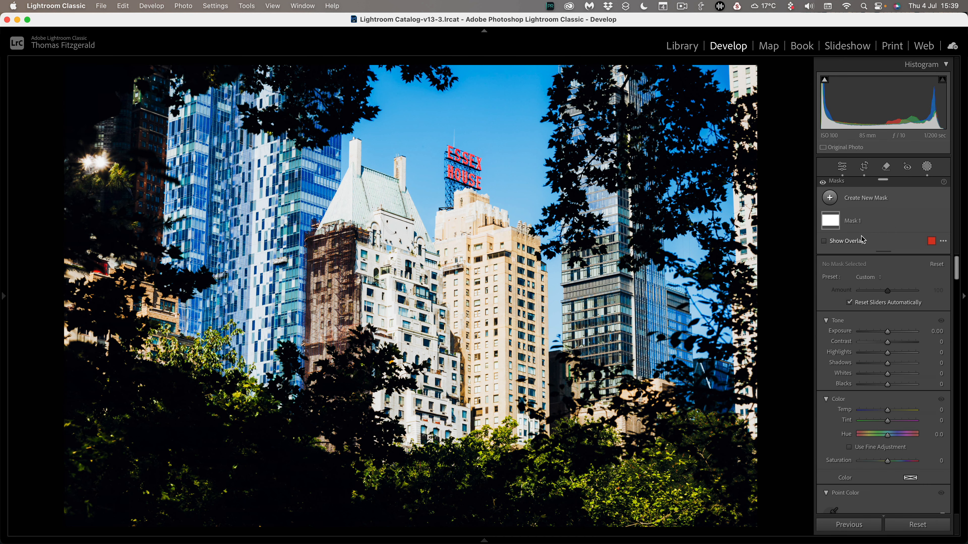
scroll(875, 385, down, 10)
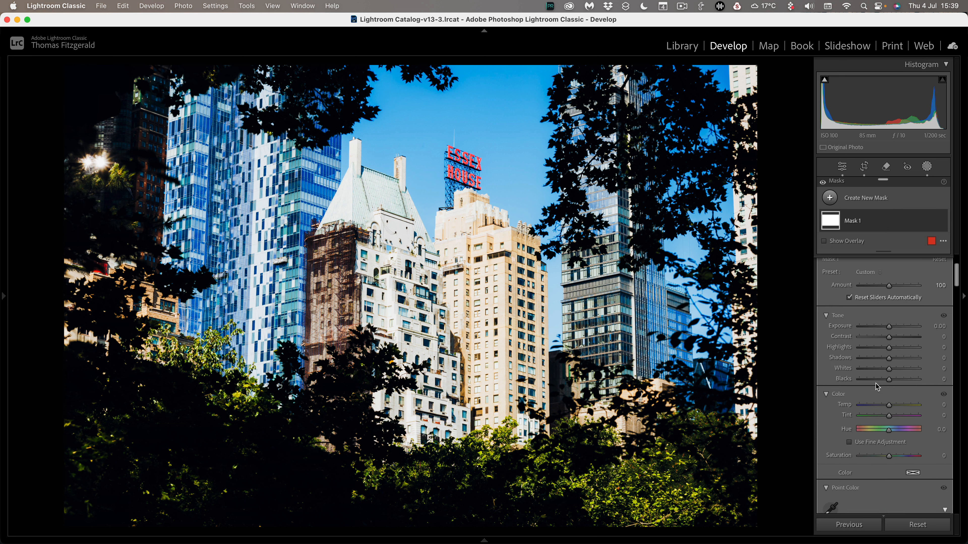
click(871, 297)
right_click(875, 324)
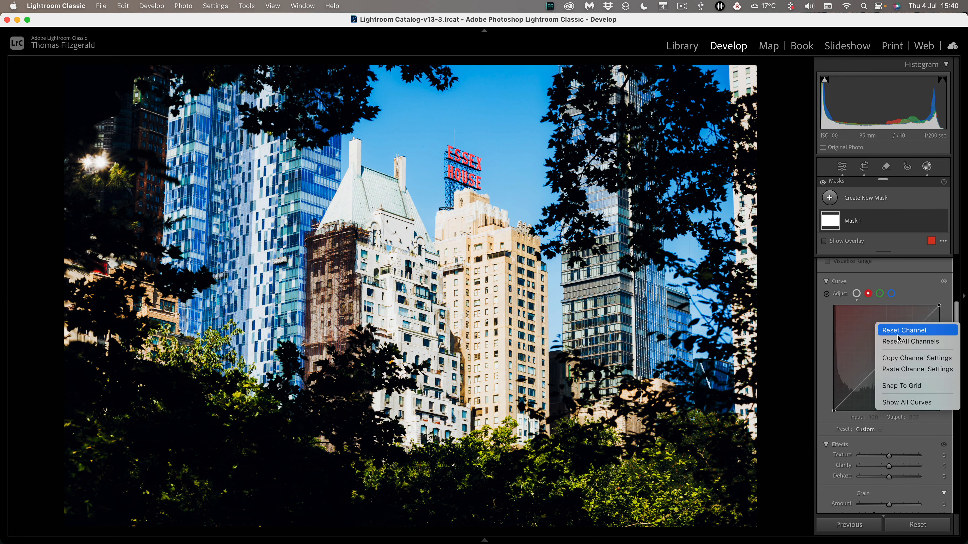
click(914, 369)
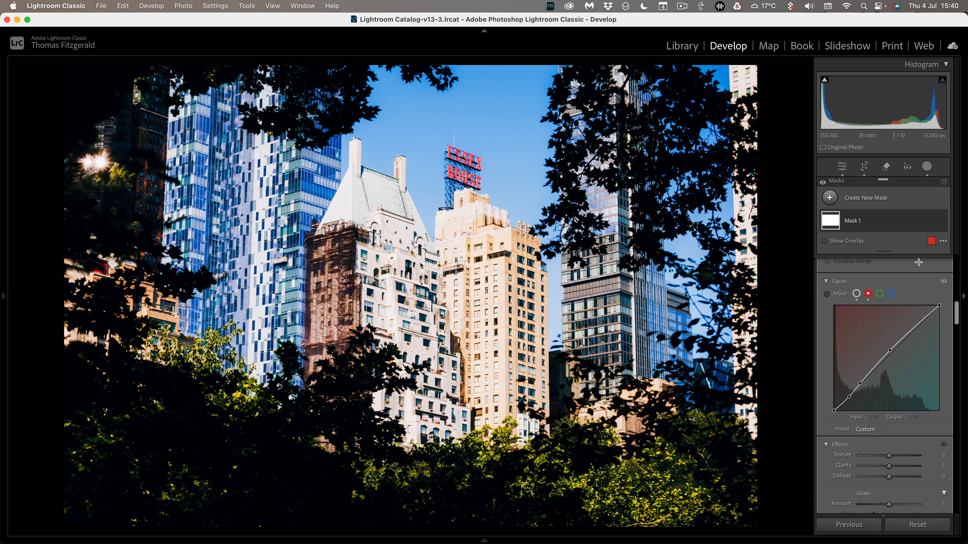
Step: Copy the green channel settings from the photo's global tone curve
click(842, 167)
scroll(853, 206, down, 10)
scroll(883, 267, up, 8)
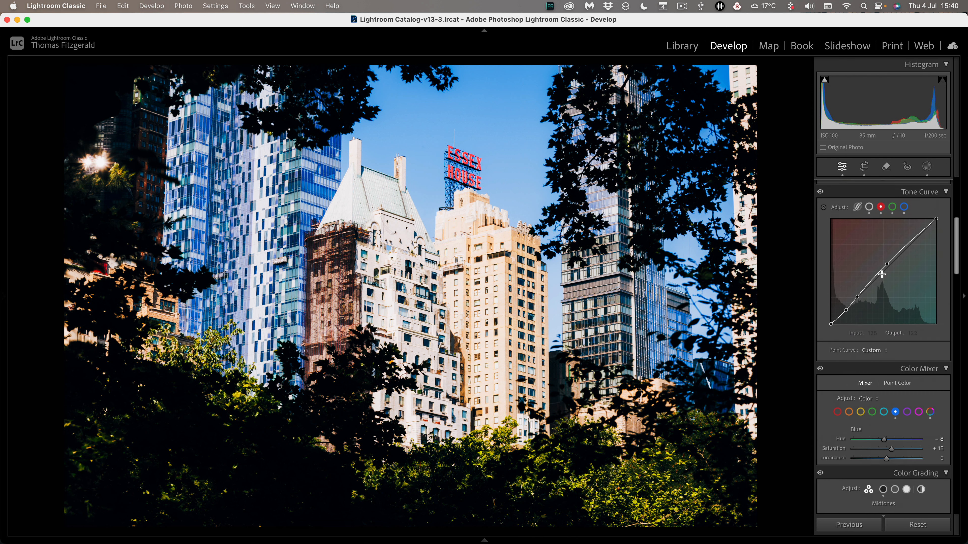
click(892, 293)
right_click(874, 330)
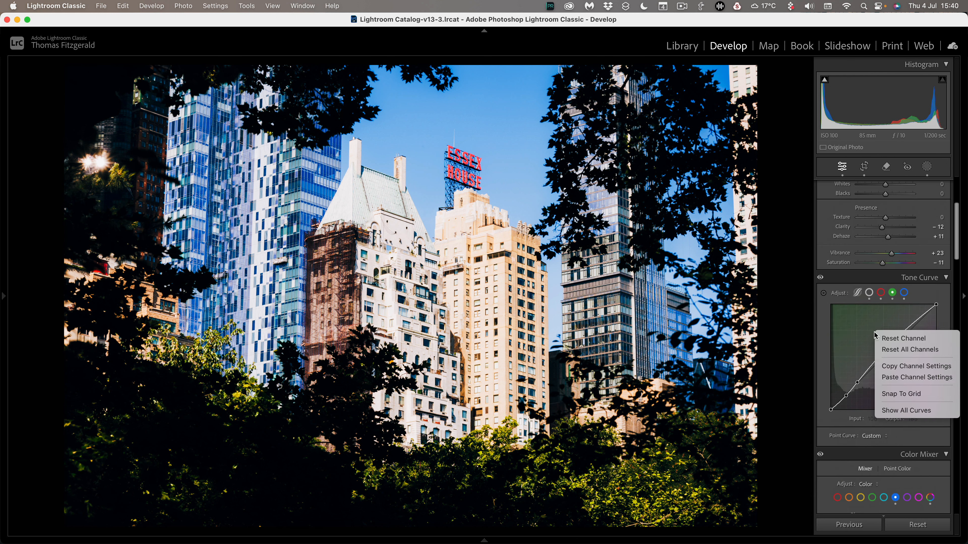
click(922, 369)
Step: Try to paste the copied green channel settings into the mask's green curve
click(926, 168)
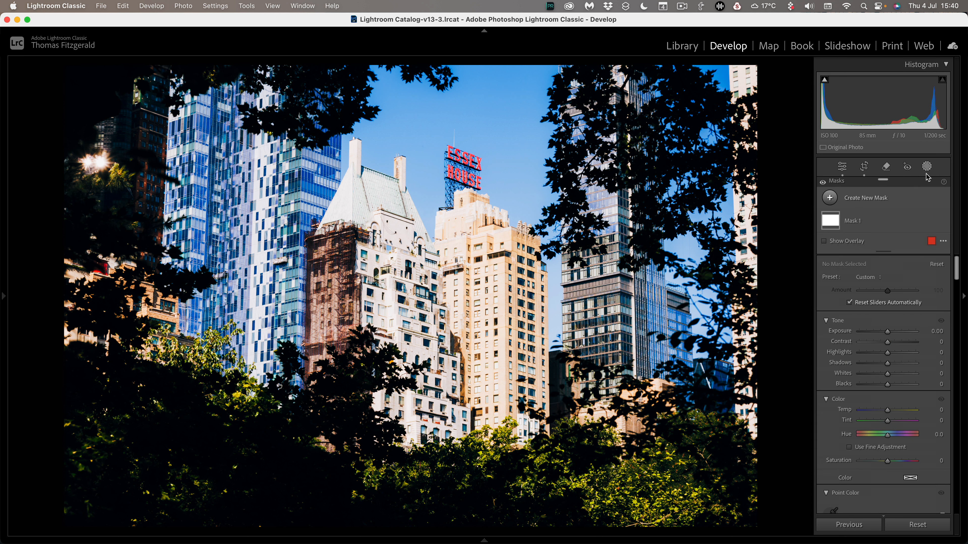
scroll(905, 282, down, 10)
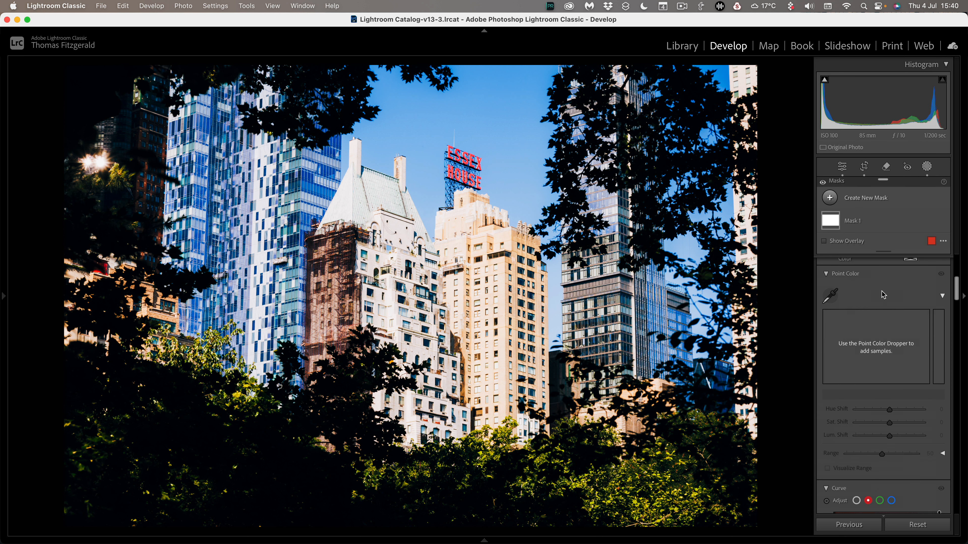
click(880, 294)
right_click(873, 321)
click(931, 365)
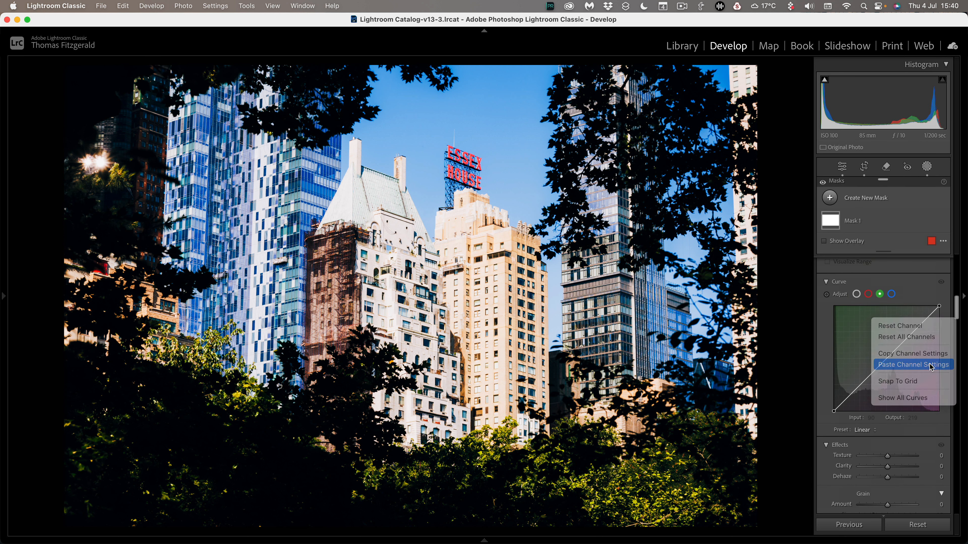
Step: Copy the blue channel settings from the photo's global tone curve
click(841, 168)
scroll(890, 283, up, 10)
scroll(890, 283, down, 4)
click(904, 295)
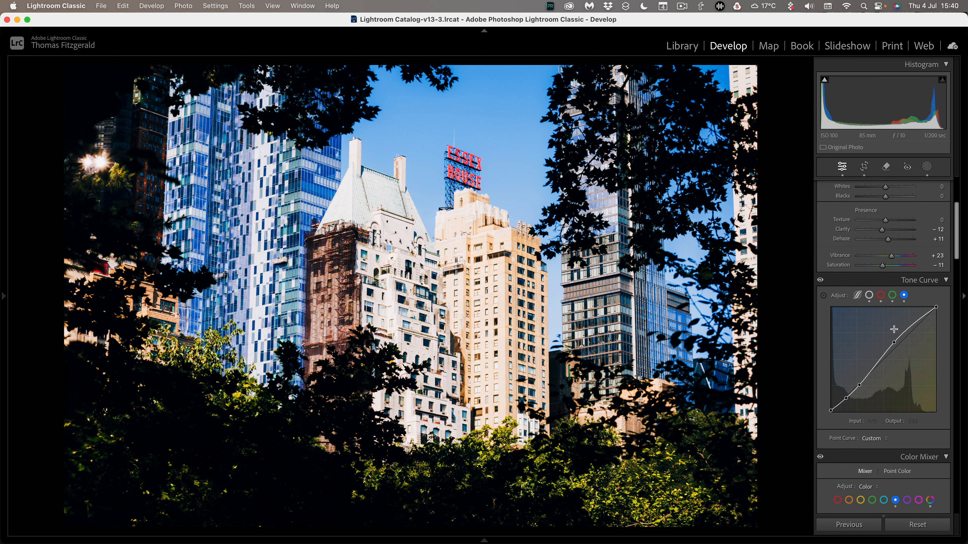
right_click(877, 328)
click(920, 367)
Step: Select Mask 1 and paste the copied blue channel settings into its blue curve
click(927, 166)
click(859, 222)
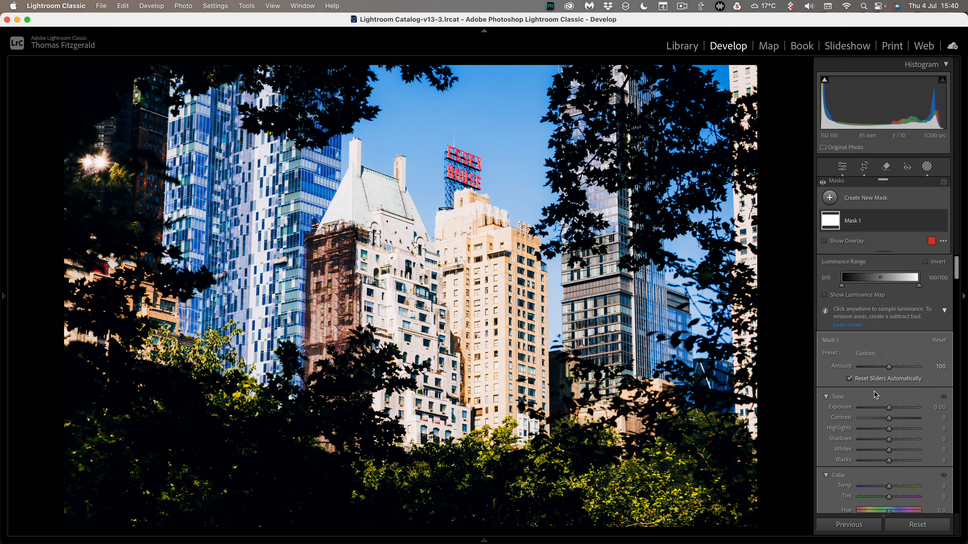
scroll(875, 395, down, 10)
scroll(873, 393, up, 1)
scroll(873, 393, down, 1)
right_click(869, 345)
click(880, 318)
click(891, 292)
right_click(868, 343)
click(903, 385)
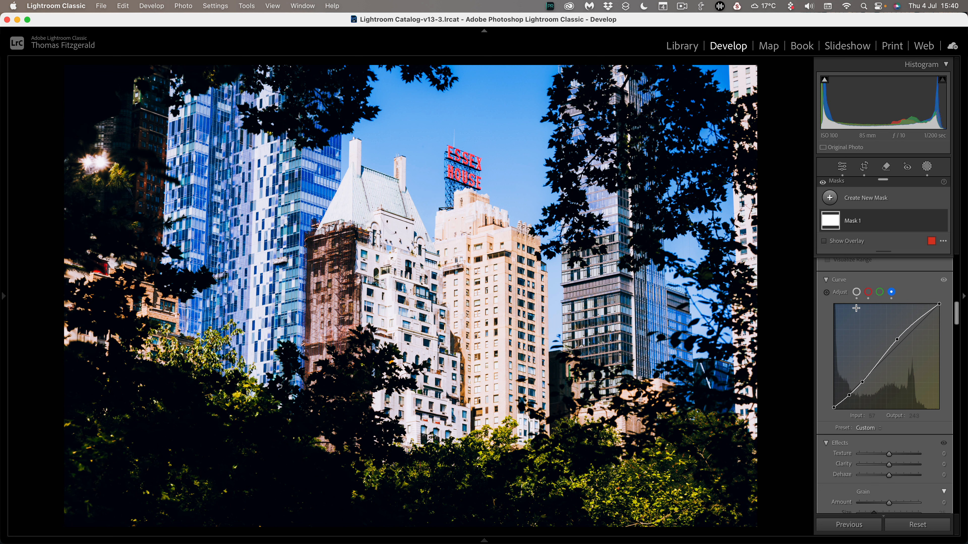
Step: Reset all curve channels of Mask 1 and return to the photo's global basic and tone curve adjustments
double_click(839, 292)
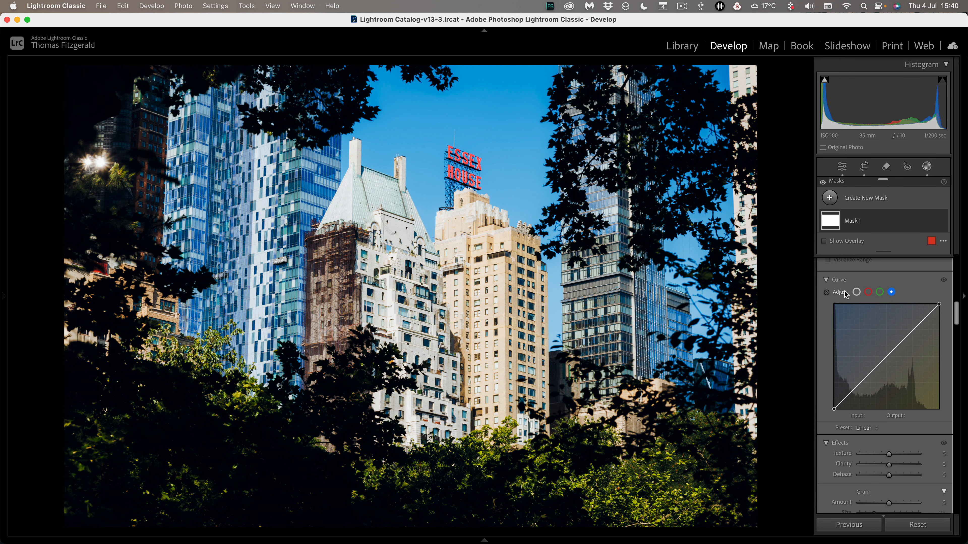
click(842, 167)
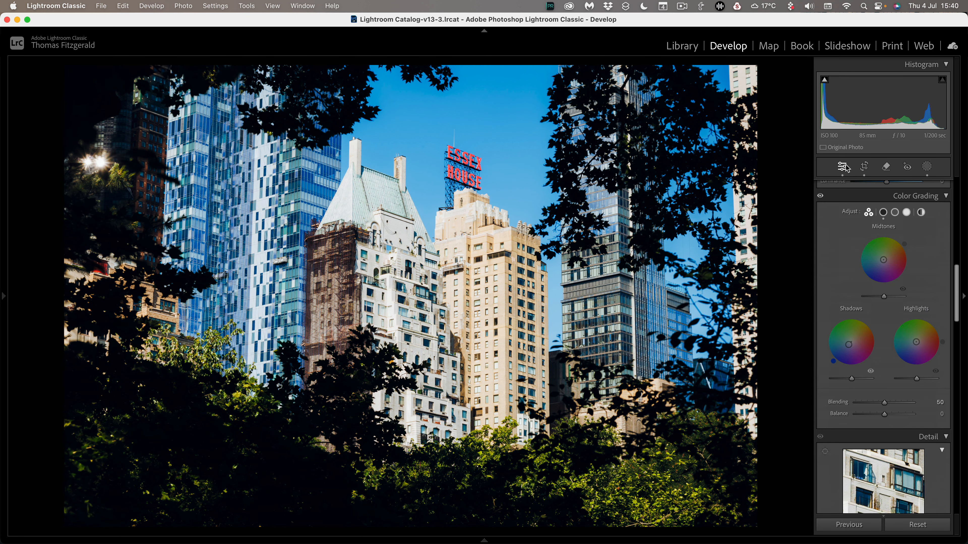
scroll(866, 265, up, 5)
scroll(866, 265, up, 4)
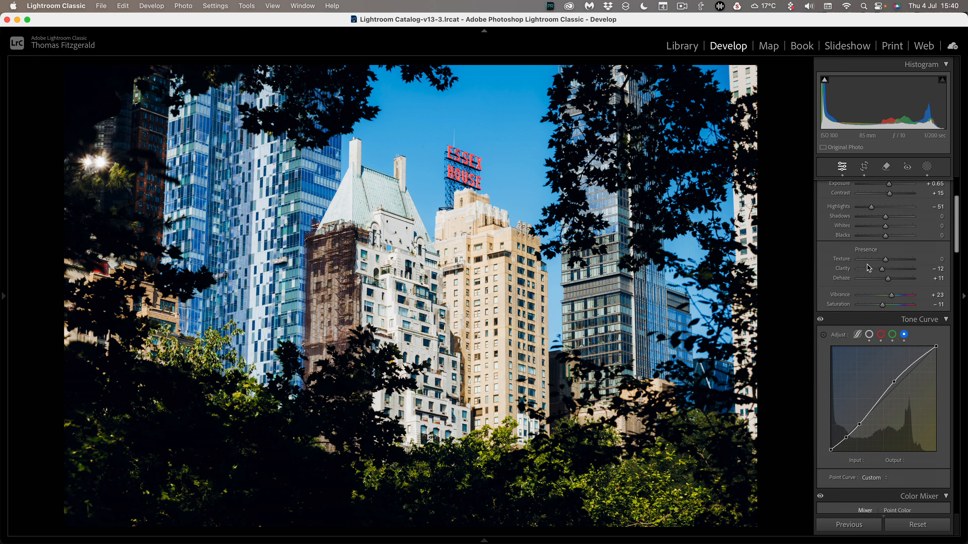
Step: Save the photo's global tone curve, with all its channels, as a point curve preset named "new york curve"
click(869, 335)
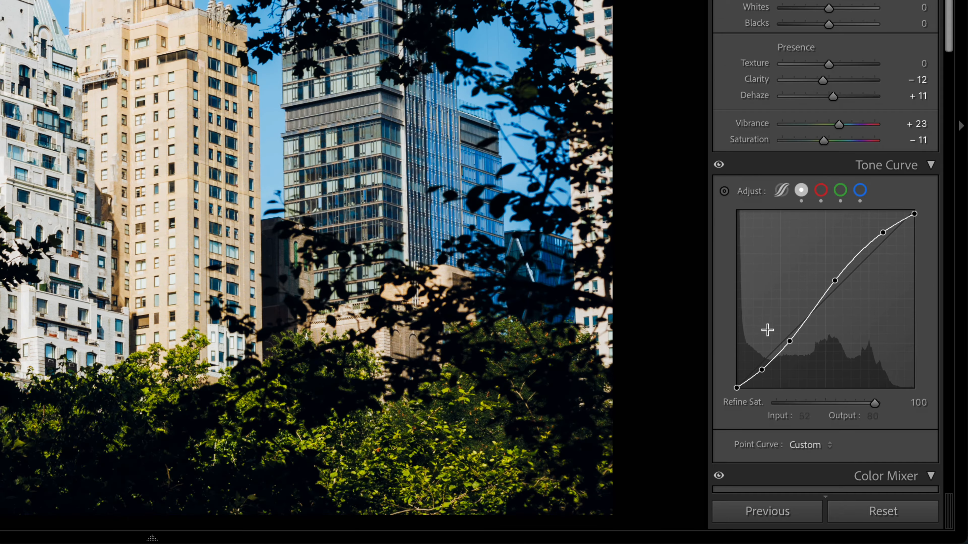
scroll(865, 412, down, 5)
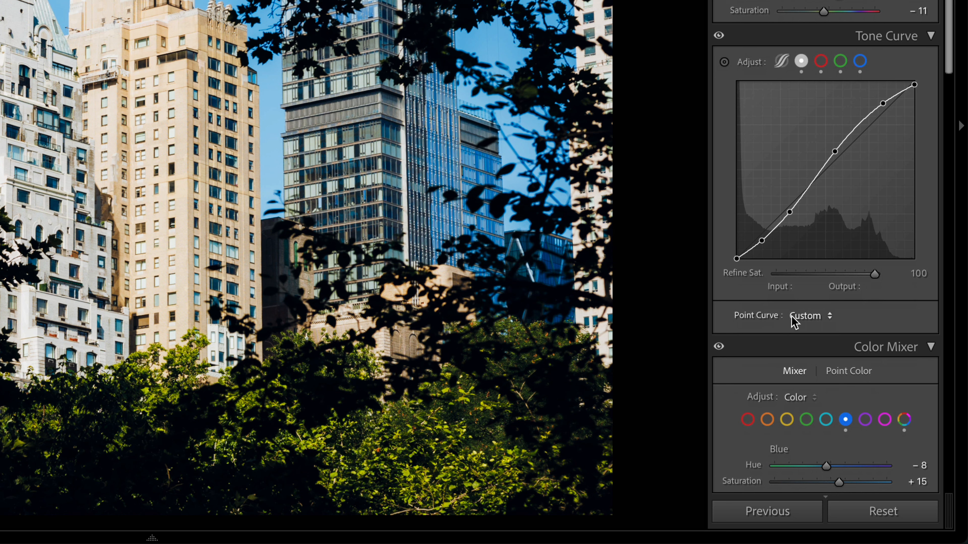
click(808, 317)
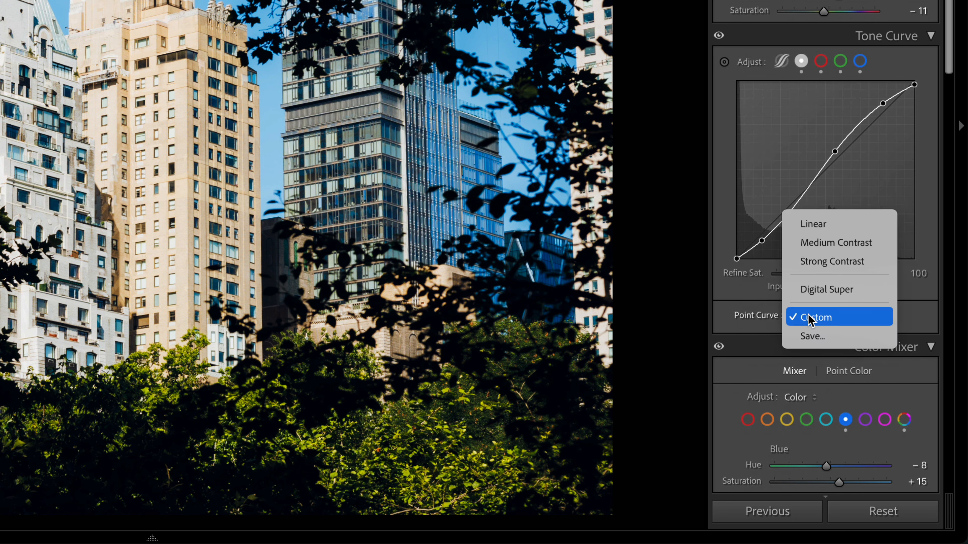
click(834, 337)
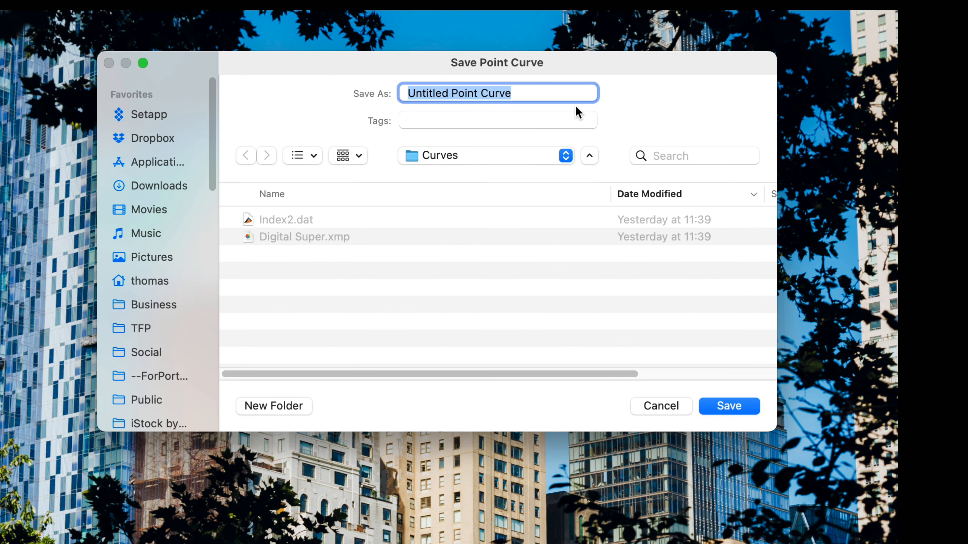
text(wo)
key(BackSpace)
key(BackSpace)
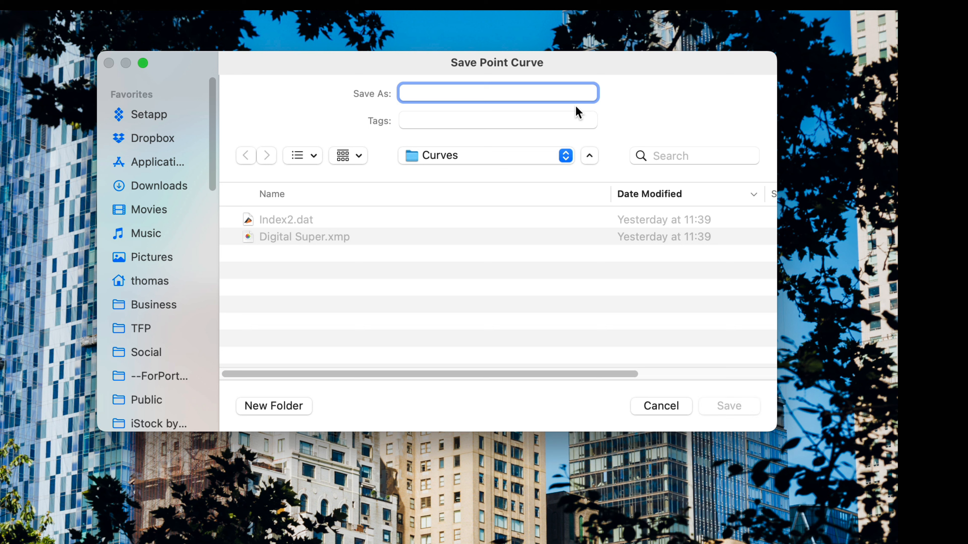
text(new york curve)
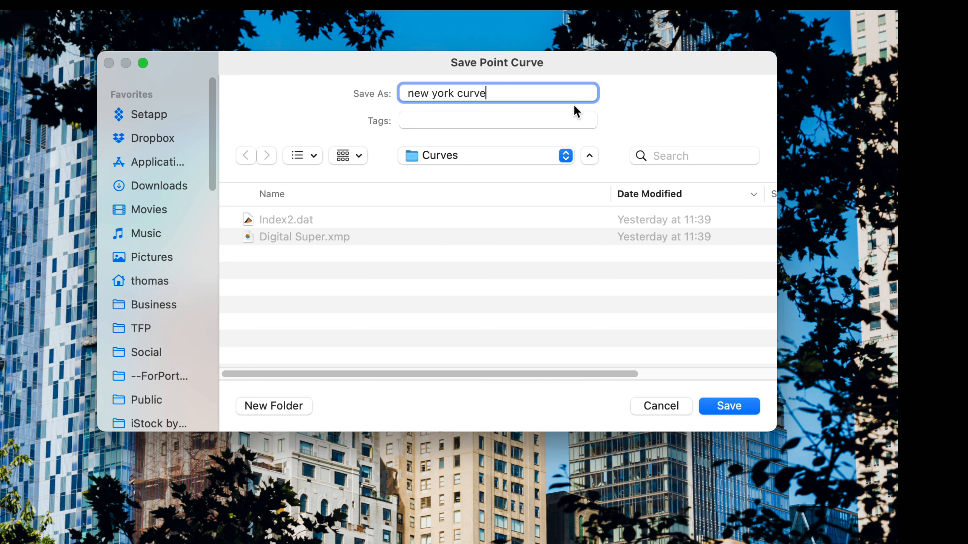
click(720, 404)
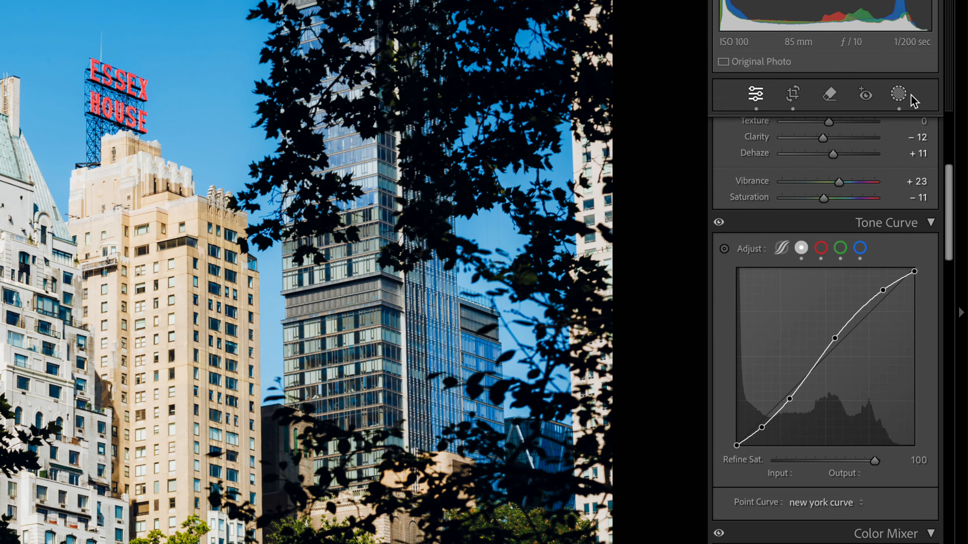
Step: Select Mask 1 and apply the saved "new york curve" preset to its curve
click(900, 98)
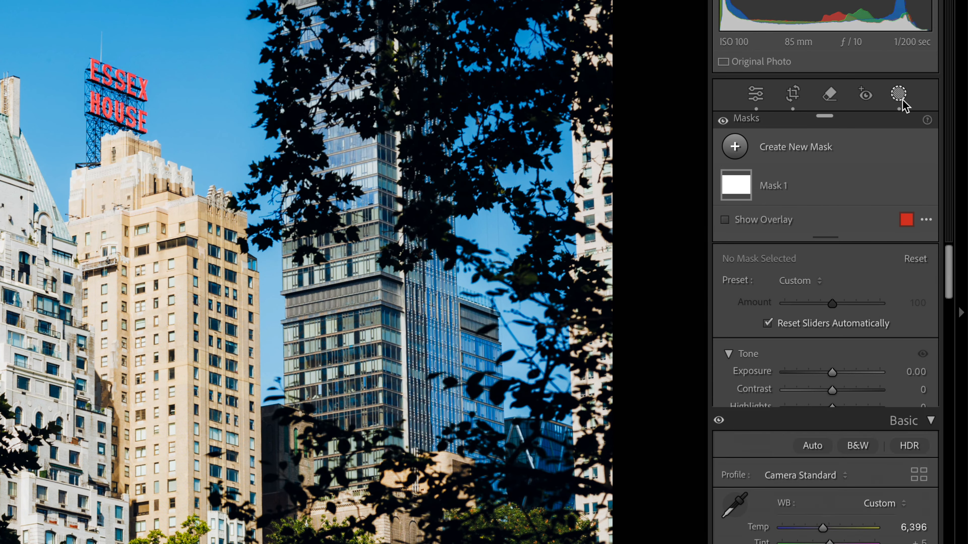
click(803, 197)
scroll(813, 515, down, 5)
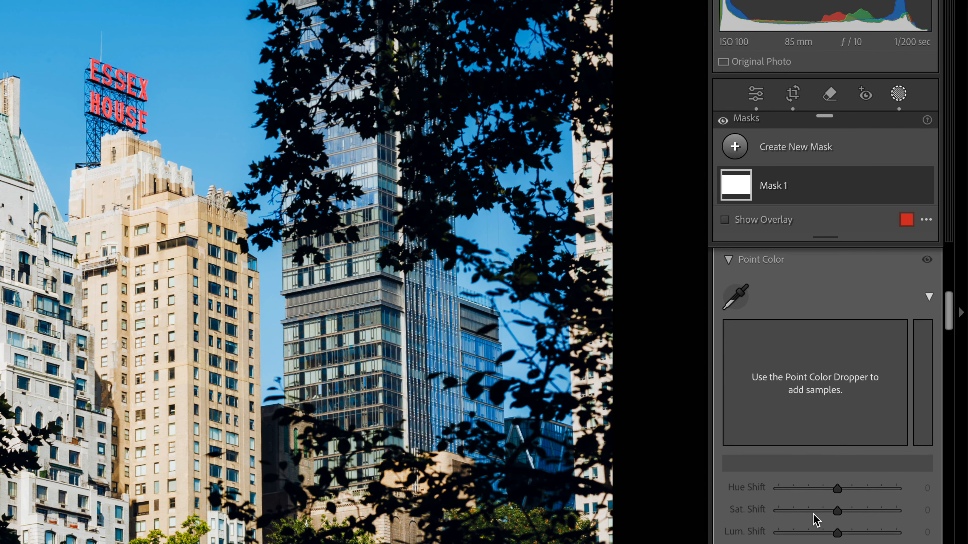
scroll(812, 518, down, 8)
scroll(813, 524, up, 3)
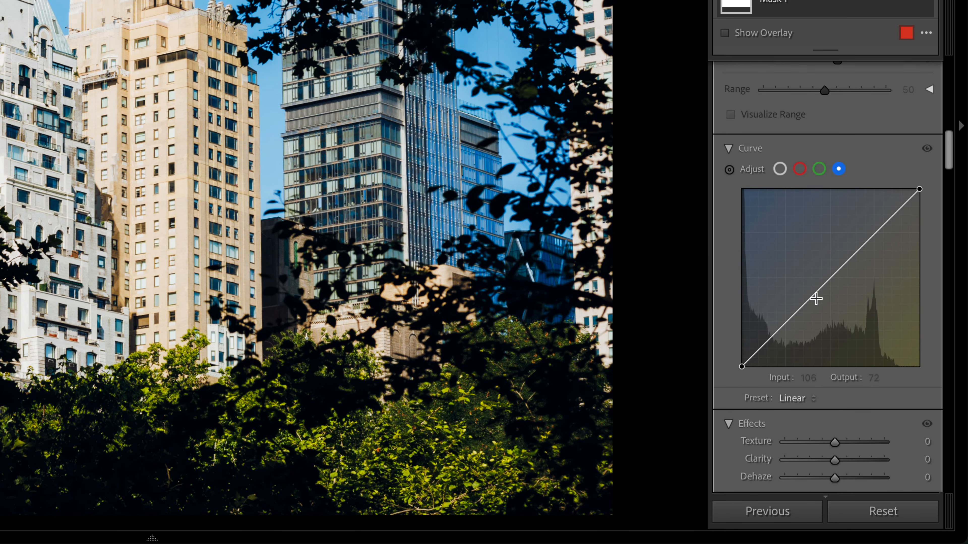
click(782, 171)
click(794, 413)
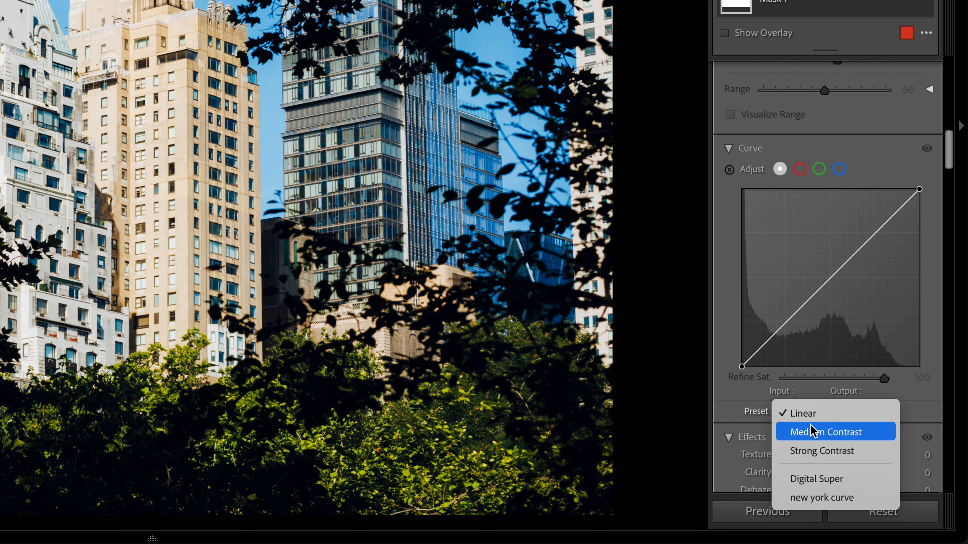
click(822, 497)
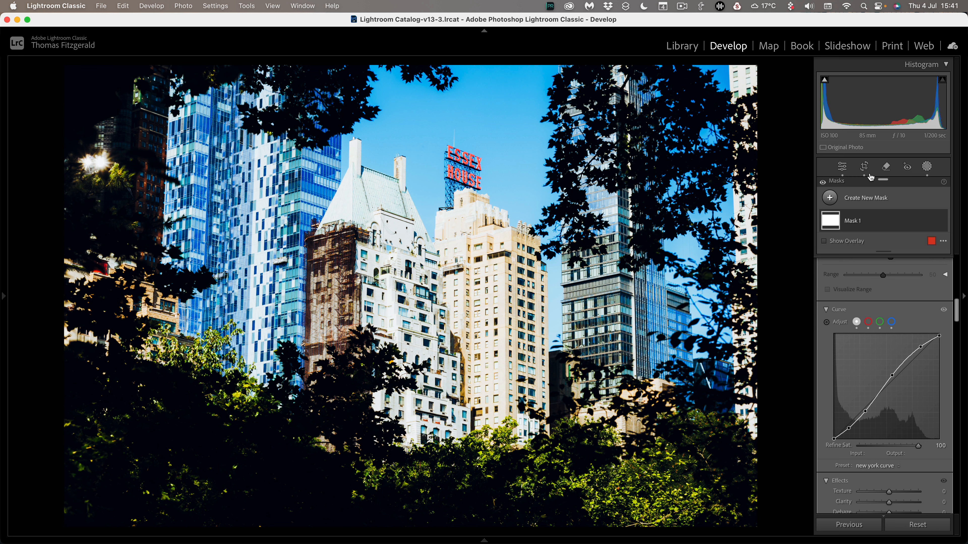
Step: Return to the photo's global adjustments and reset all channels of the global tone curve
click(842, 167)
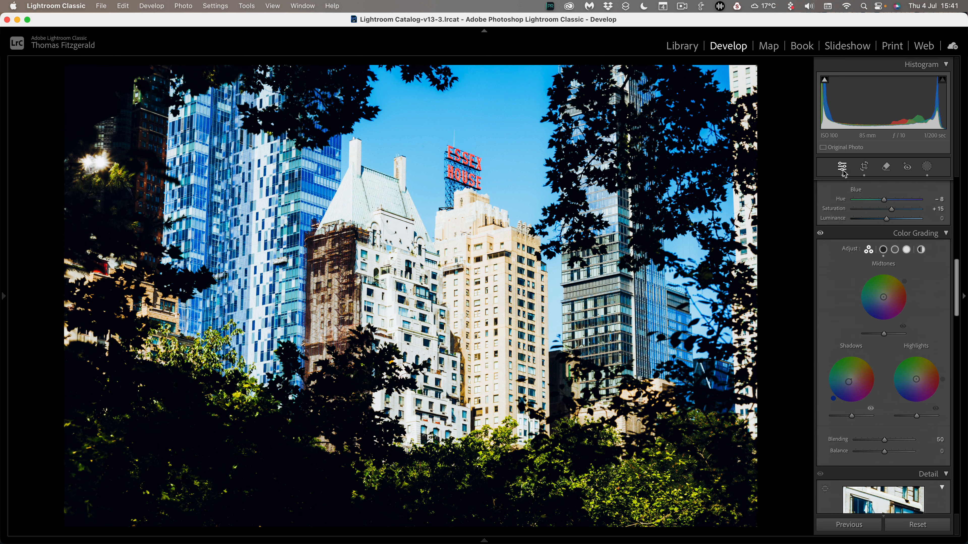
scroll(907, 360, up, 15)
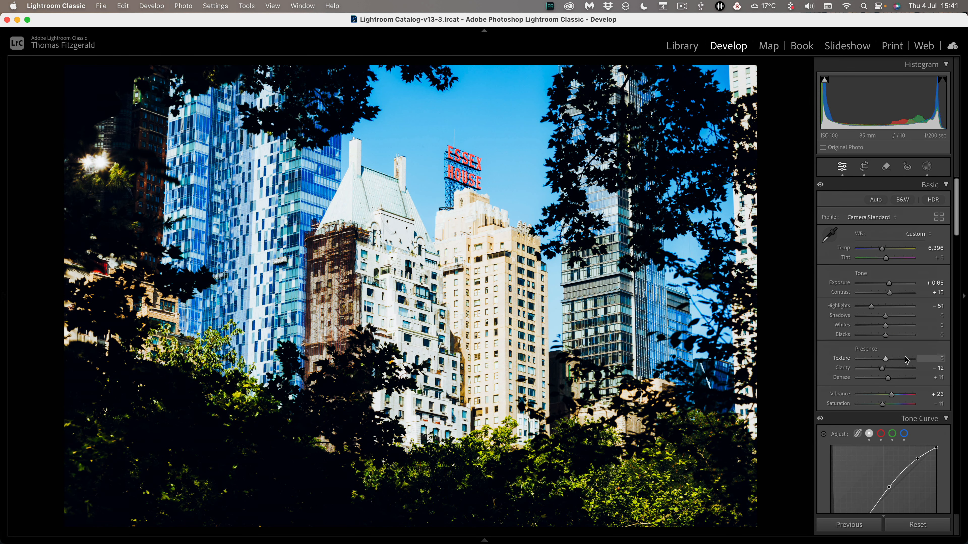
scroll(905, 357, down, 8)
double_click(839, 285)
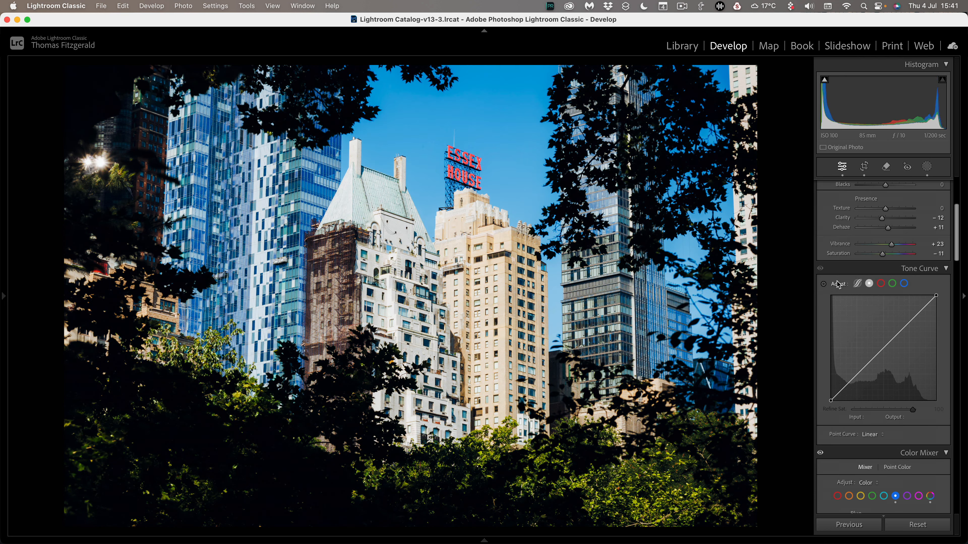
Step: Select Mask 1, set its Highlights to -6 and Shadows to 7, and raise its Saturation slightly
click(927, 166)
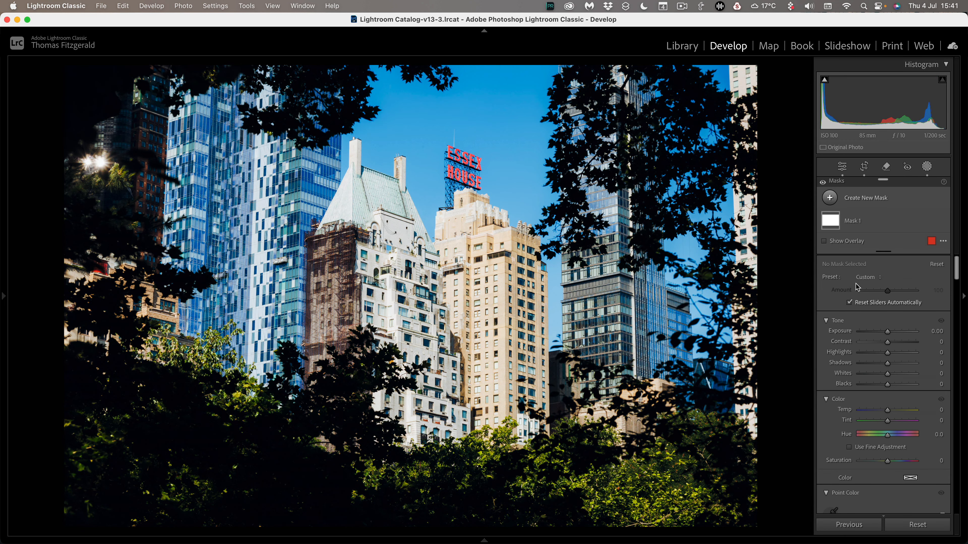
click(860, 224)
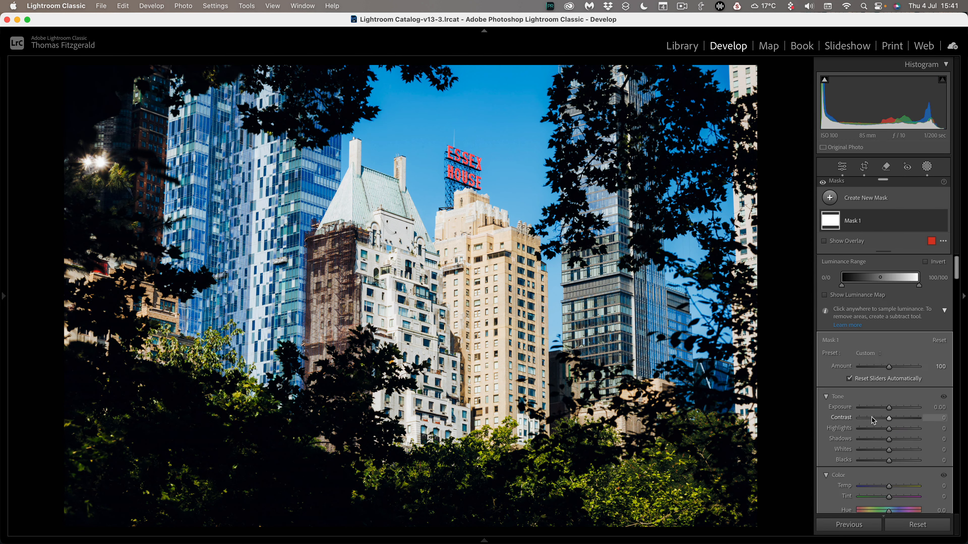
drag(889, 429, 887, 430)
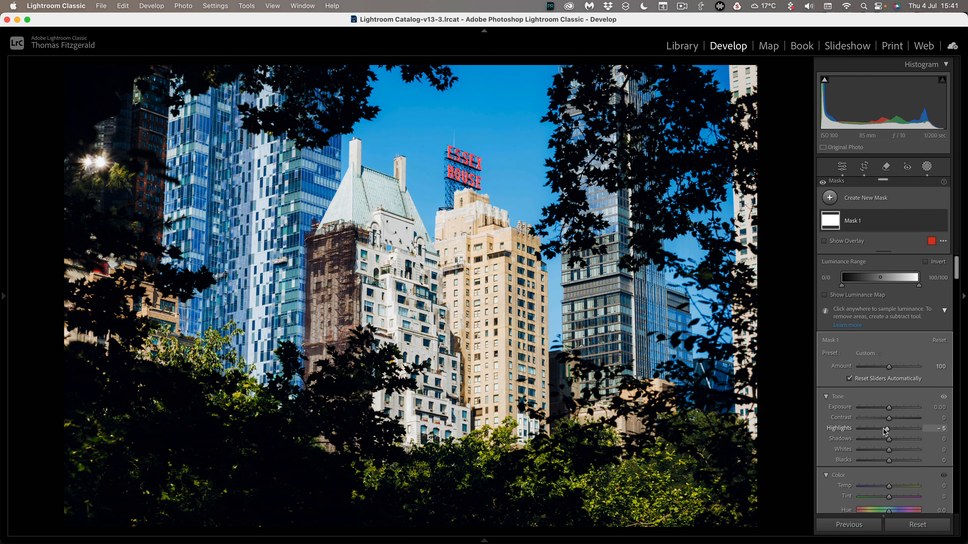
scroll(894, 442, down, 10)
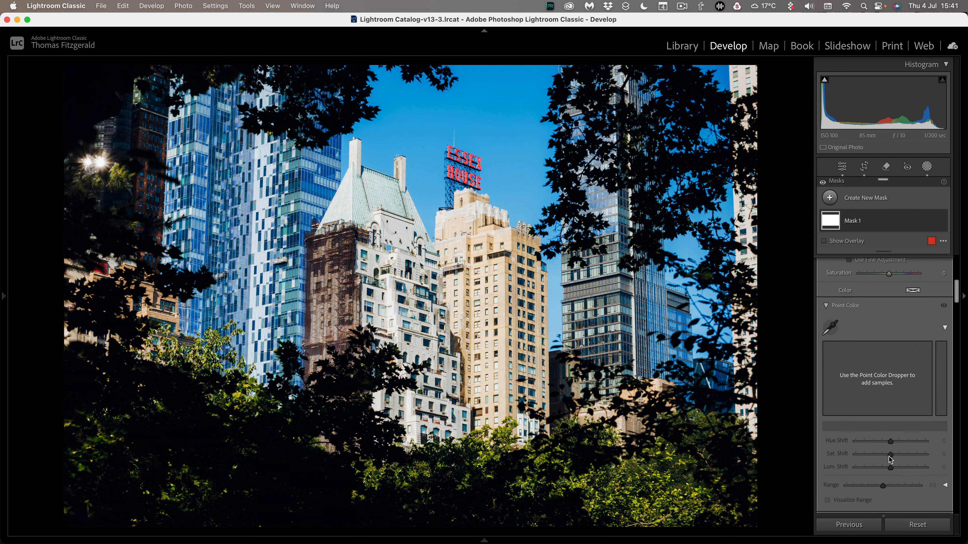
scroll(890, 419, down, 1)
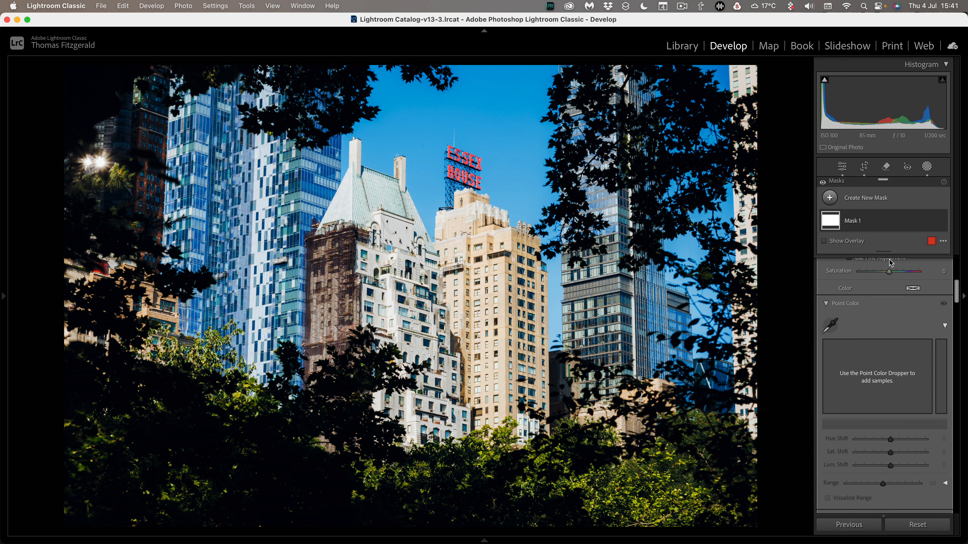
drag(888, 271, 894, 273)
scroll(864, 338, up, 5)
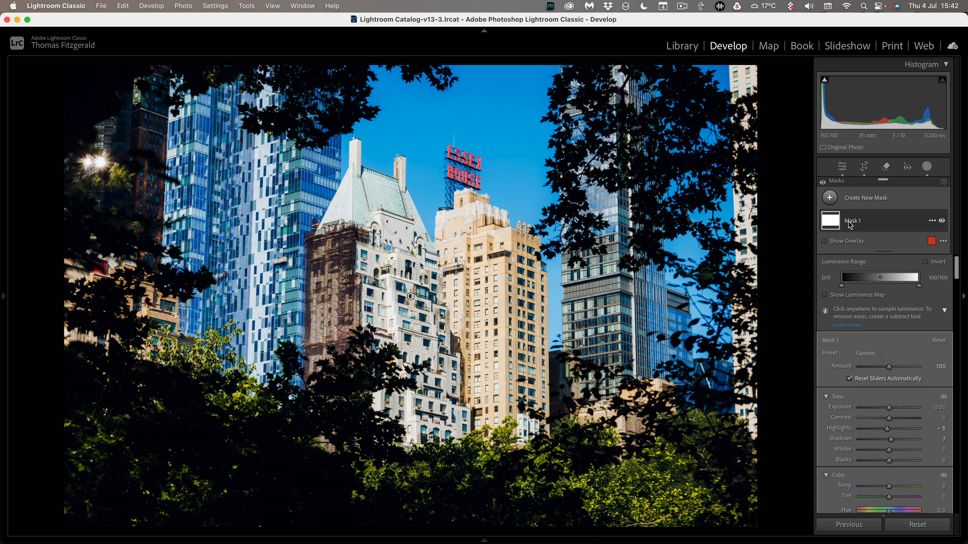
Step: Limit Mask 1's luminance range to the brighter tones, from 12/46 to 100/100, and try out its Amount adjustment
mouse_move(834, 222)
mouse_move(874, 287)
mouse_down()
mouse_move(907, 288)
mouse_move(862, 278)
mouse_move(878, 278)
mouse_up()
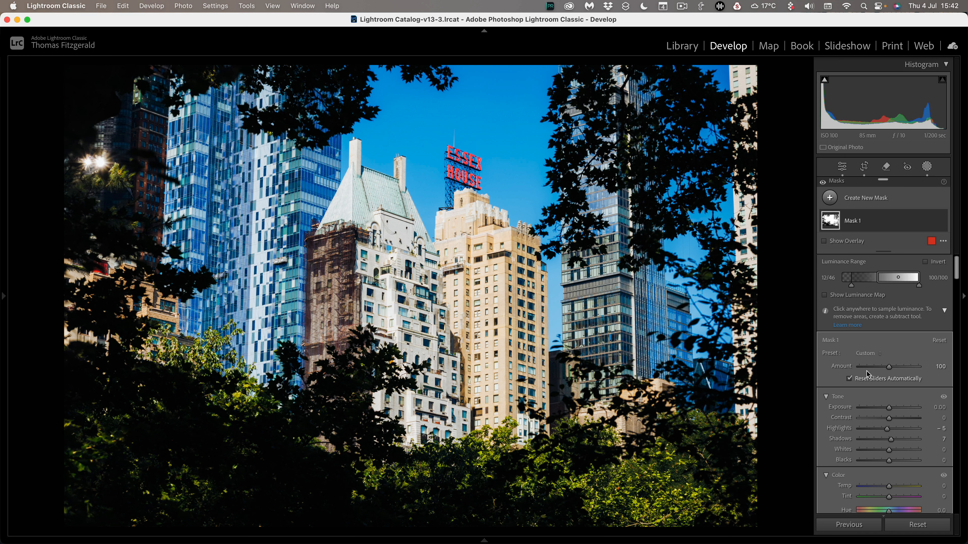
mouse_move(889, 366)
mouse_down()
mouse_move(879, 368)
mouse_move(909, 372)
mouse_move(876, 372)
mouse_move(889, 372)
mouse_up()
Step: Review the photo's global tone curve and color mixer settings and return to the masks
click(844, 169)
scroll(867, 408, down, 5)
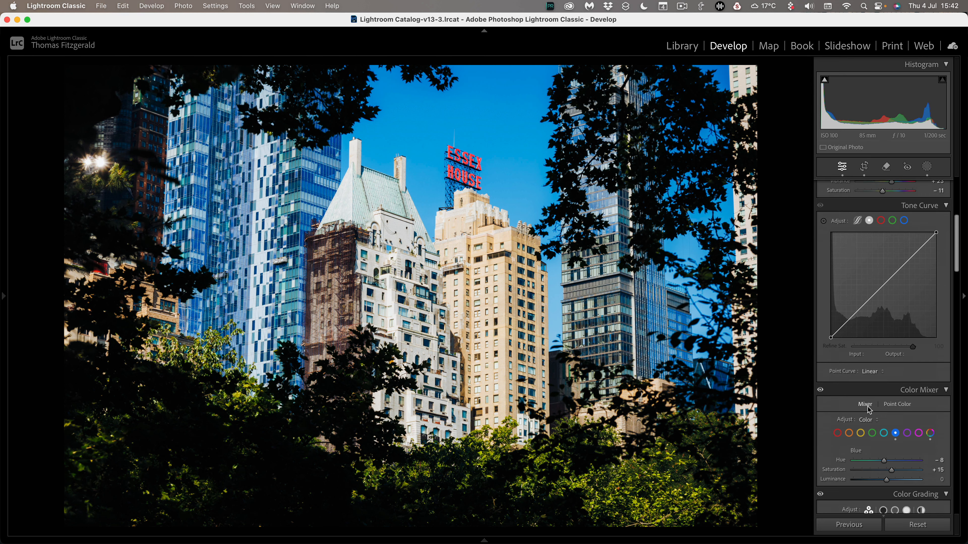
click(926, 172)
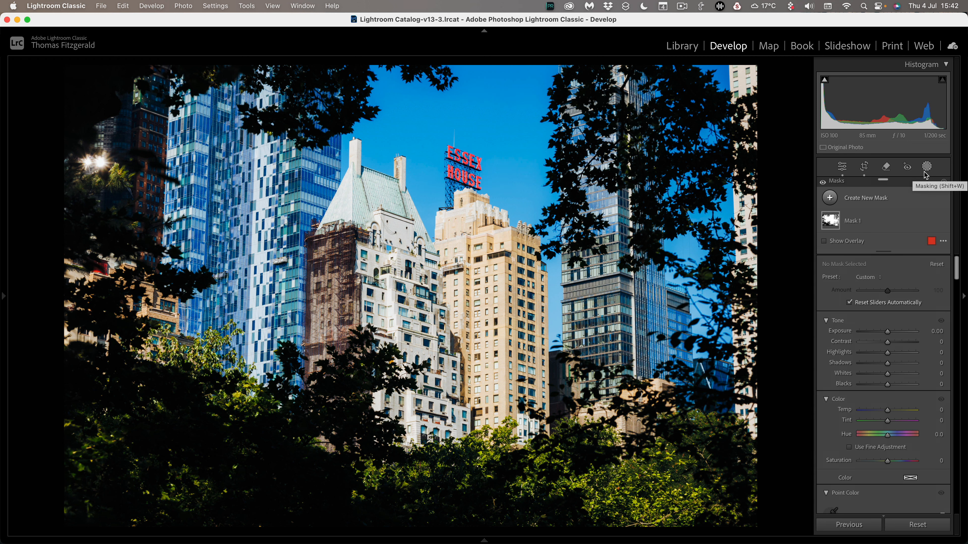